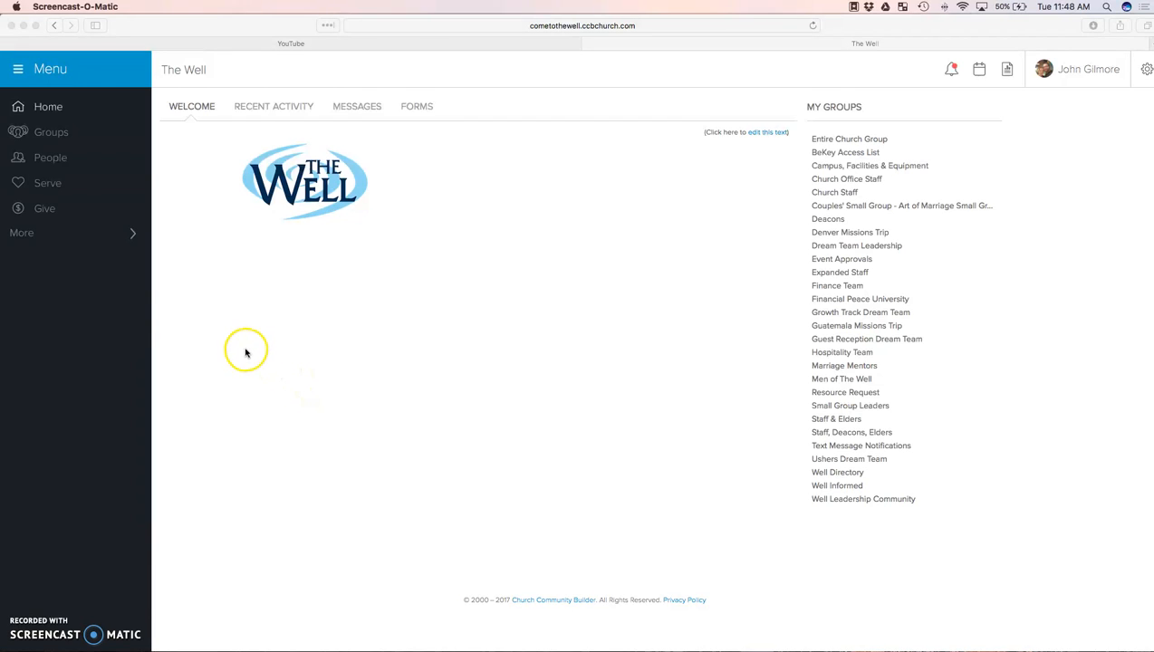
Open the groups list, view the blank form for adding a new group, and leave it without saving.
{"action": "left_click", "coordinate": [51, 134]}
{"action": "left_click", "coordinate": [53, 135]}
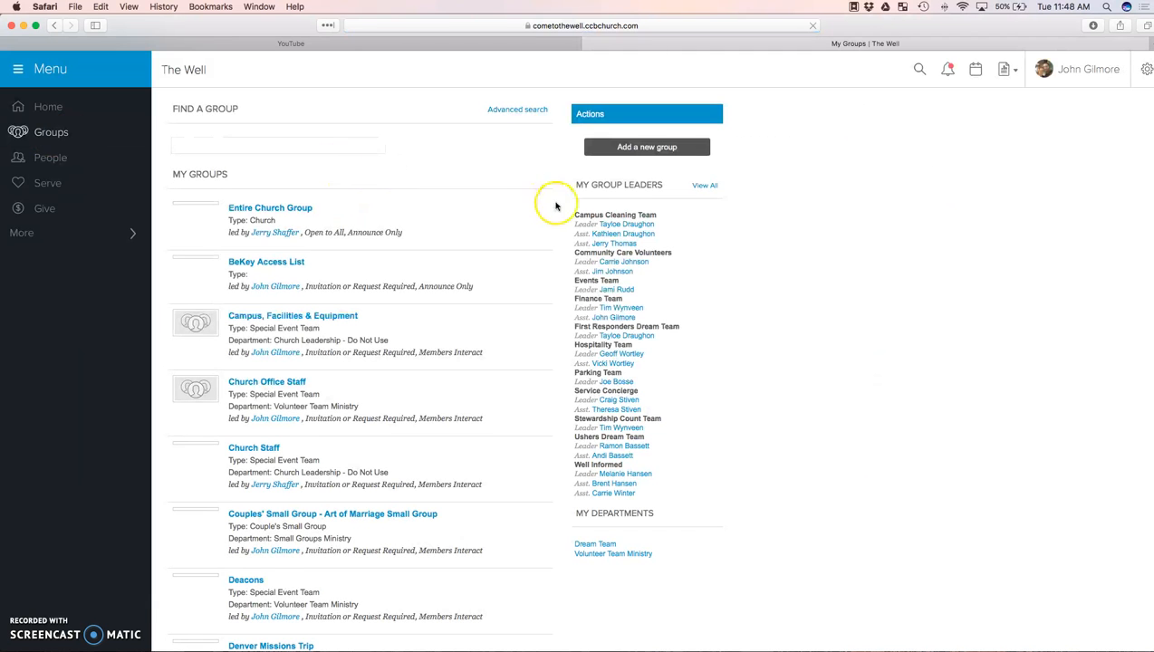
{"action": "left_click", "coordinate": [651, 150]}
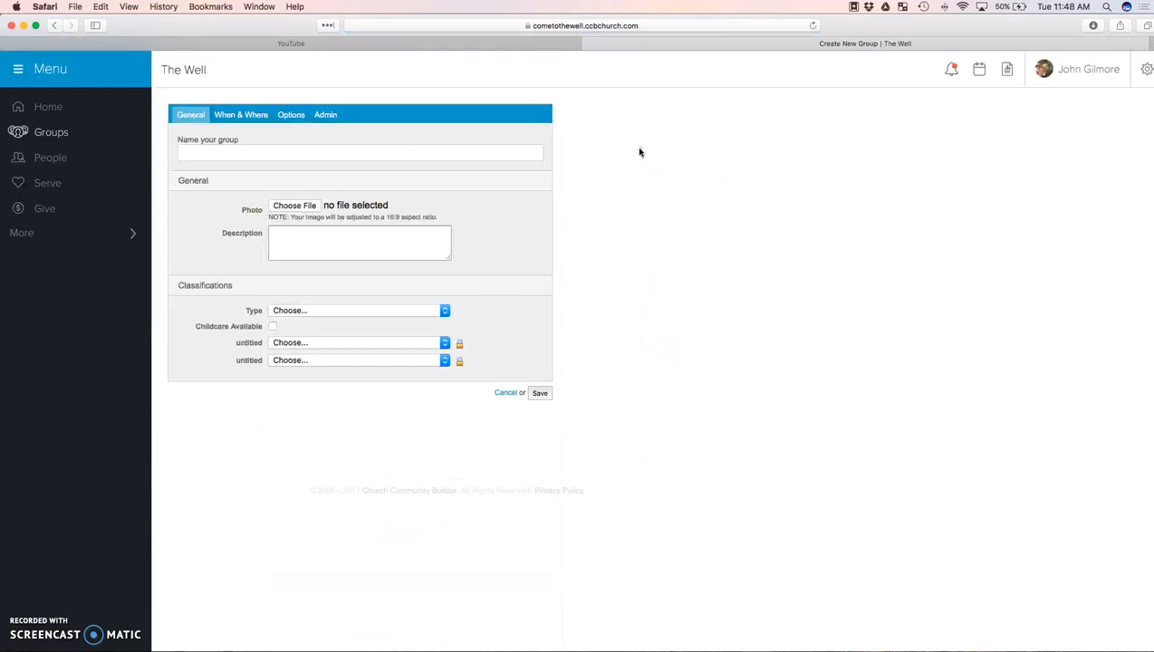
{"action": "left_click", "coordinate": [511, 394]}
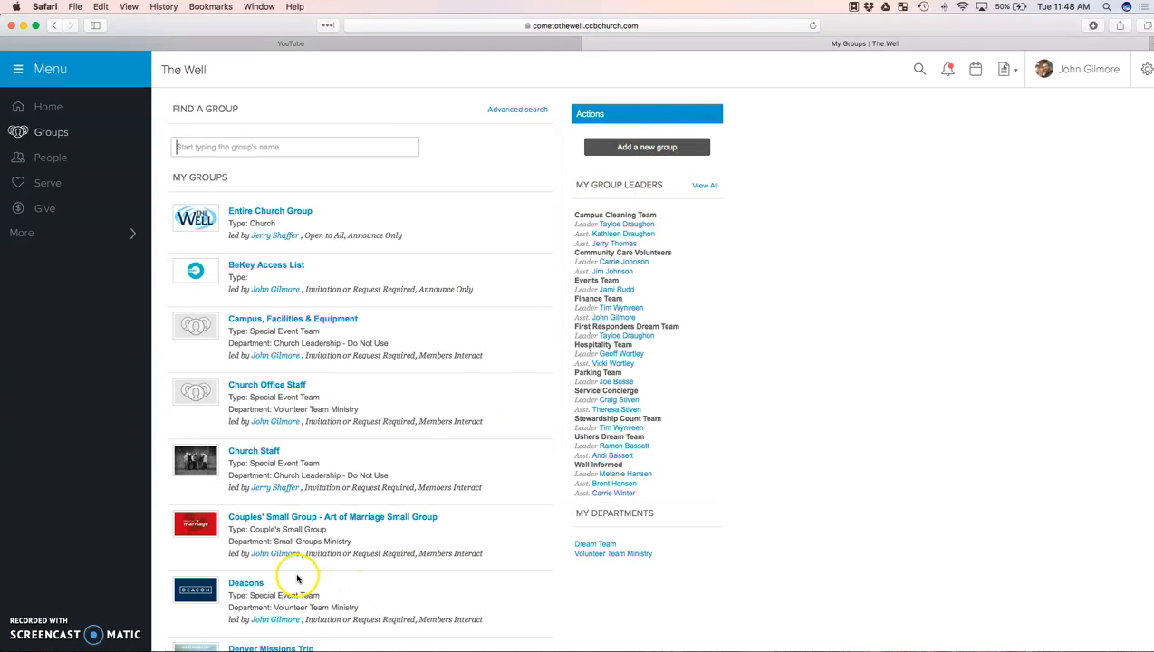
Open the Couples' Small Group - Art of Marriage Small Group and start editing its group settings.
{"action": "left_click", "coordinate": [327, 524]}
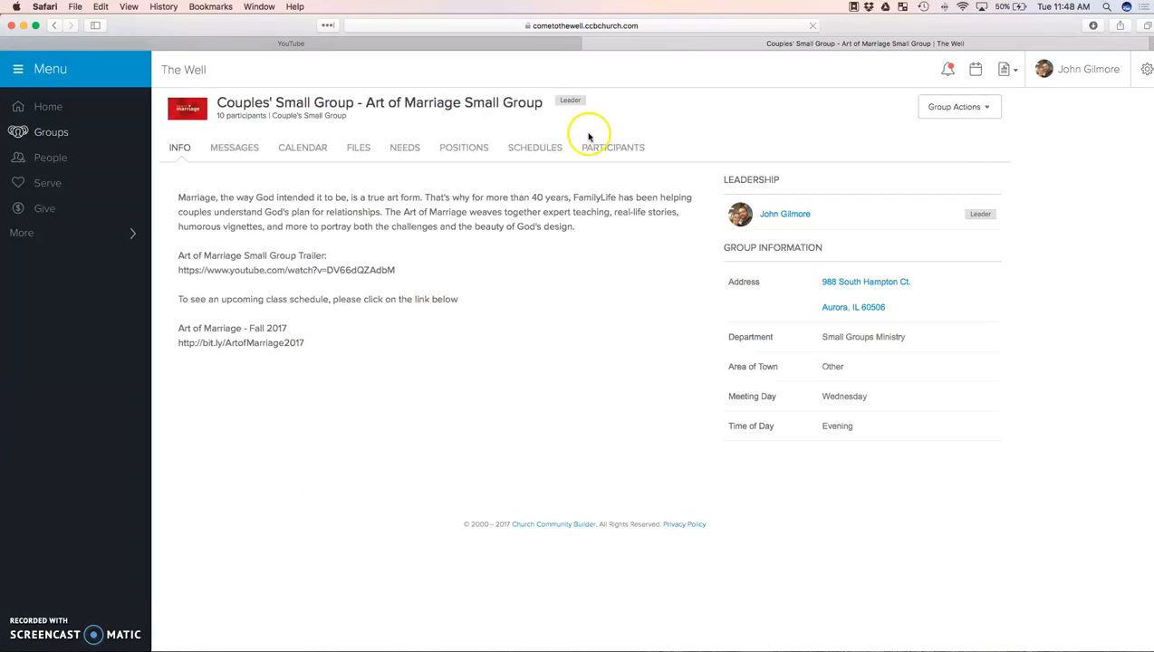
{"action": "left_click", "coordinate": [962, 111]}
{"action": "left_click", "coordinate": [917, 131]}
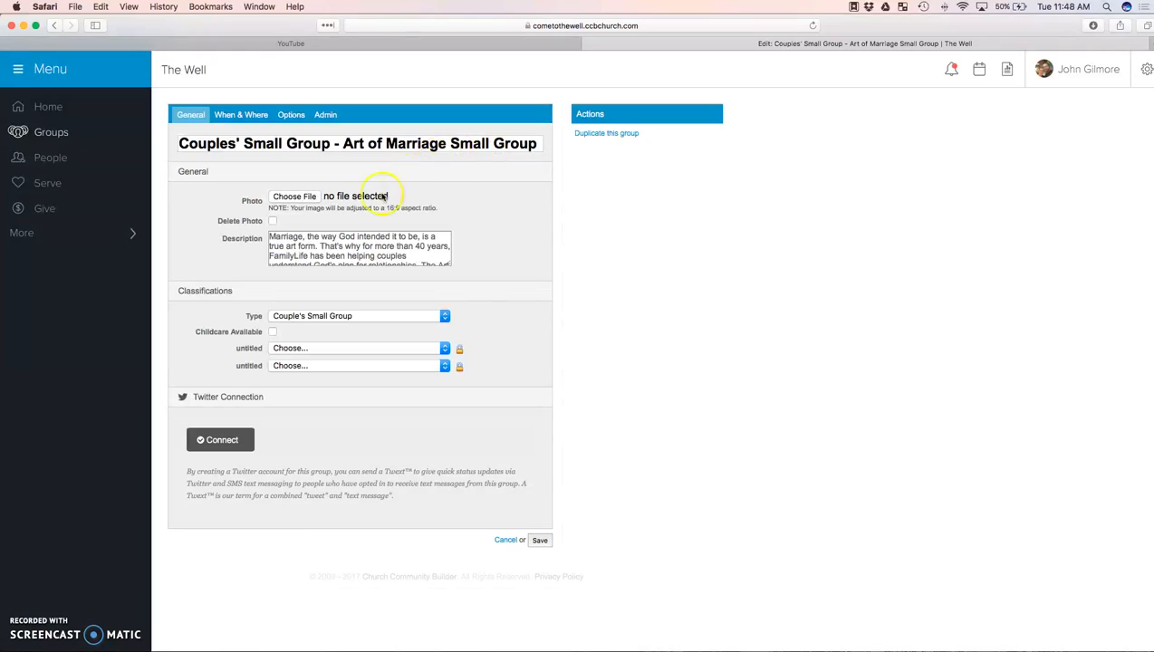
Review the group's general settings, including the photo file chooser and the available group types.
{"action": "left_click", "coordinate": [312, 197]}
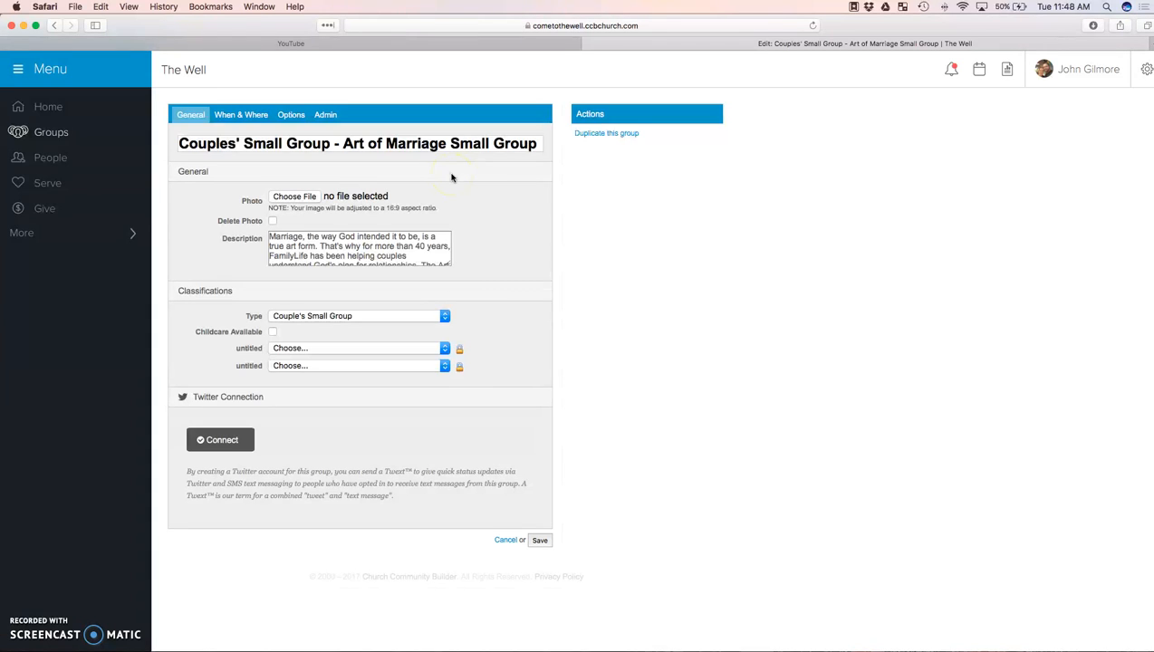
{"action": "scroll", "coordinate": [437, 256], "scroll_direction": "down", "scroll_amount": 2}
{"action": "scroll", "coordinate": [415, 258], "scroll_direction": "up", "scroll_amount": 2}
{"action": "scroll", "coordinate": [496, 260], "scroll_direction": "down", "scroll_amount": 1}
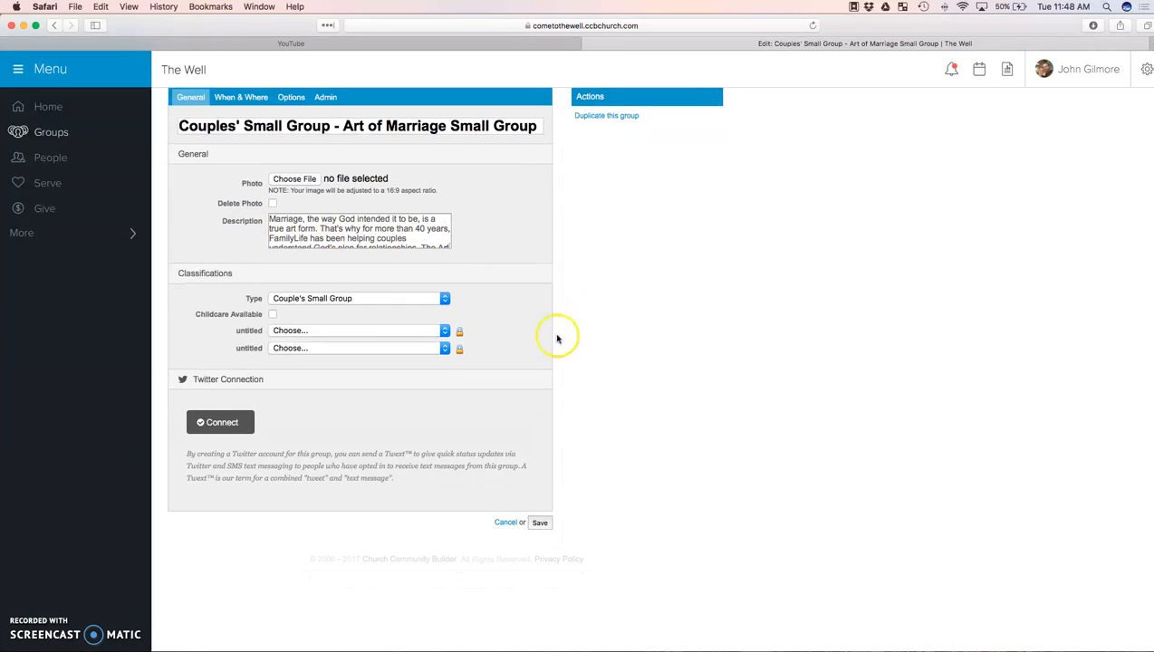
{"action": "left_click", "coordinate": [308, 301]}
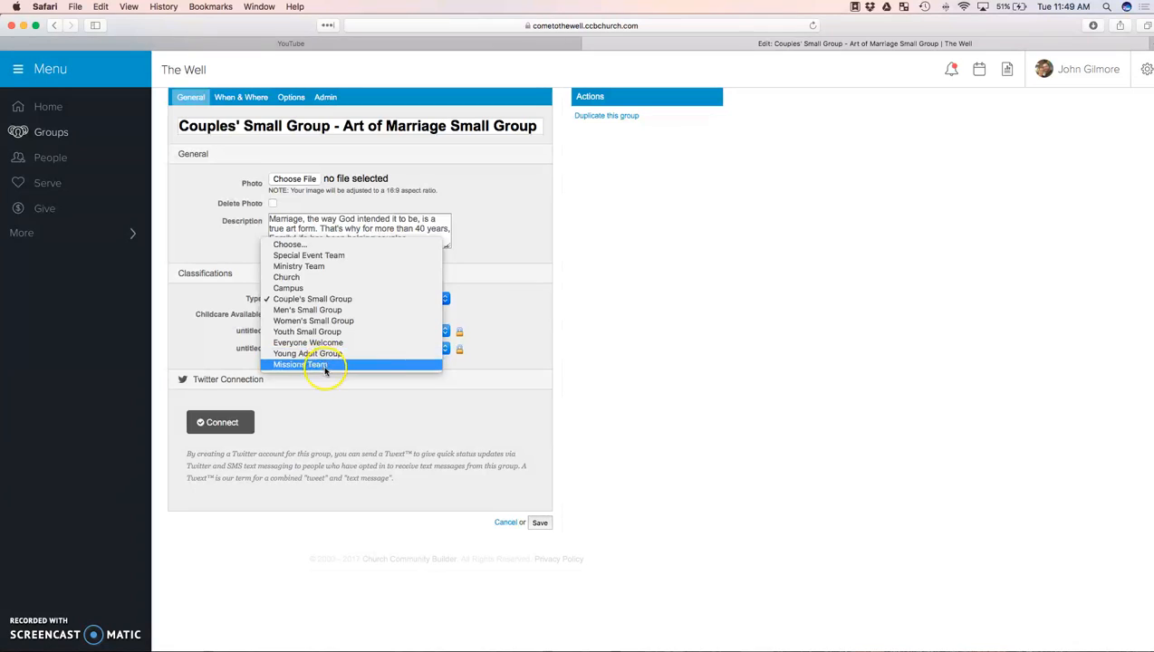
{"action": "left_click", "coordinate": [524, 266]}
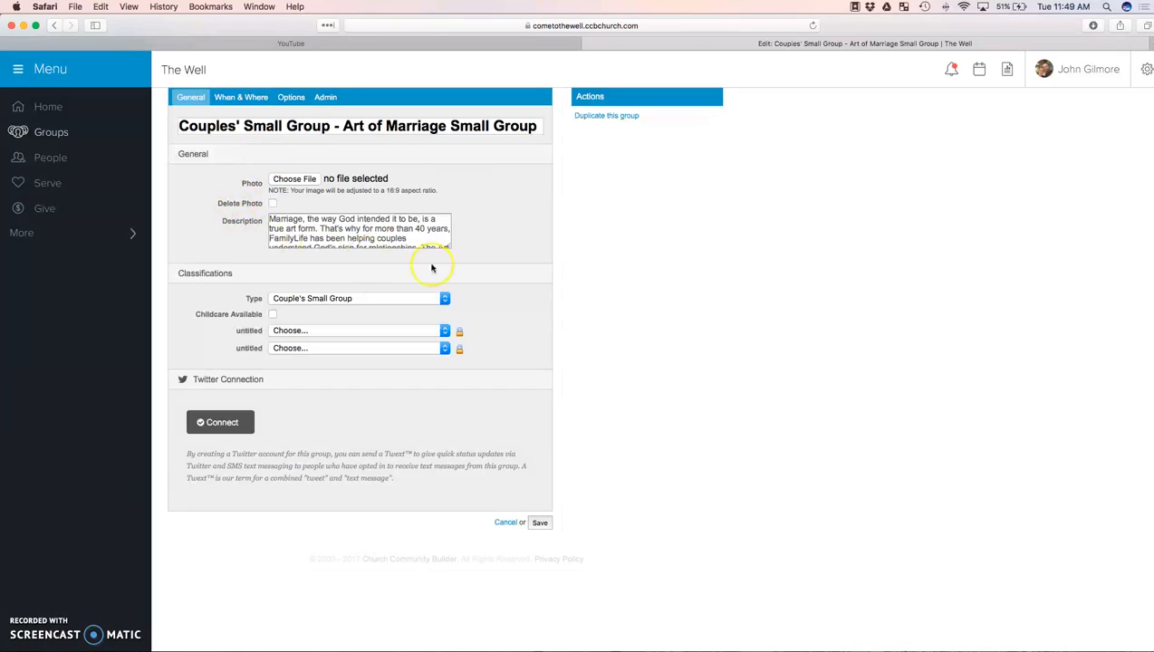
Review the group's meeting time and location settings and the available Area of Town choices.
{"action": "left_click", "coordinate": [242, 106]}
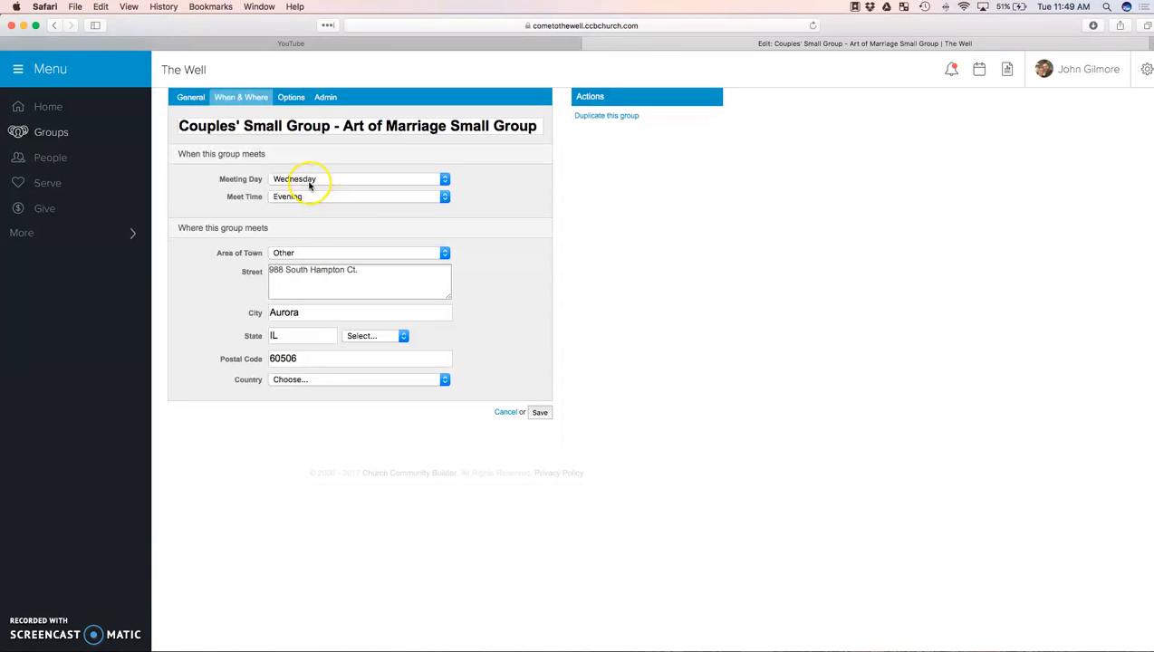
{"action": "left_click", "coordinate": [321, 254]}
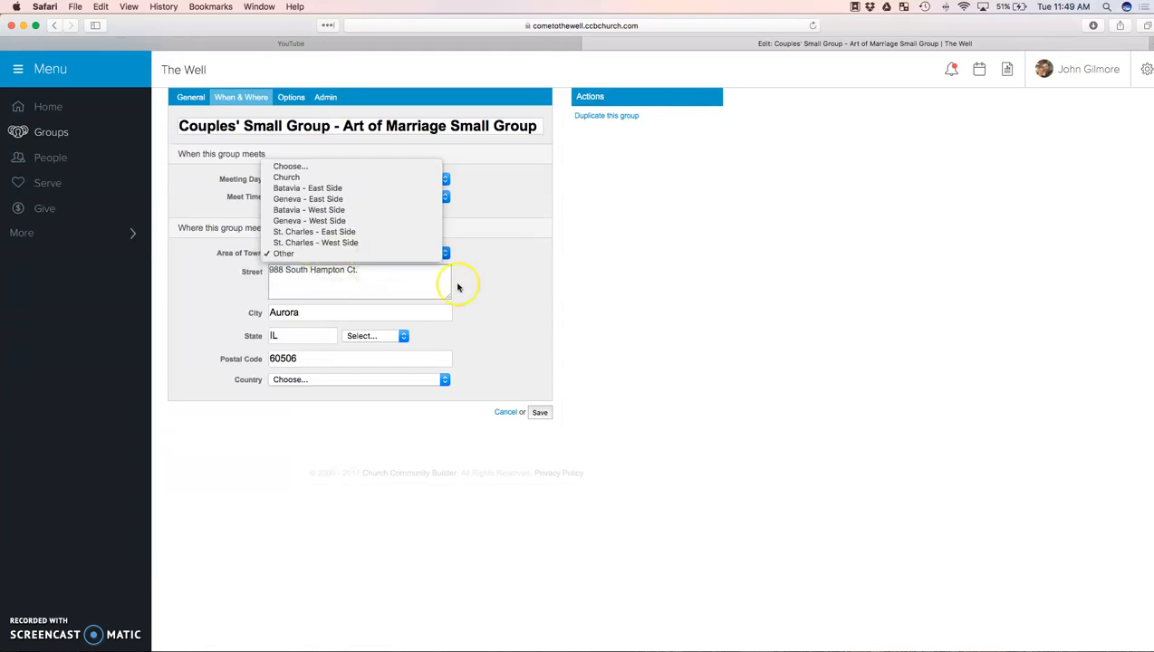
{"action": "left_click", "coordinate": [497, 292]}
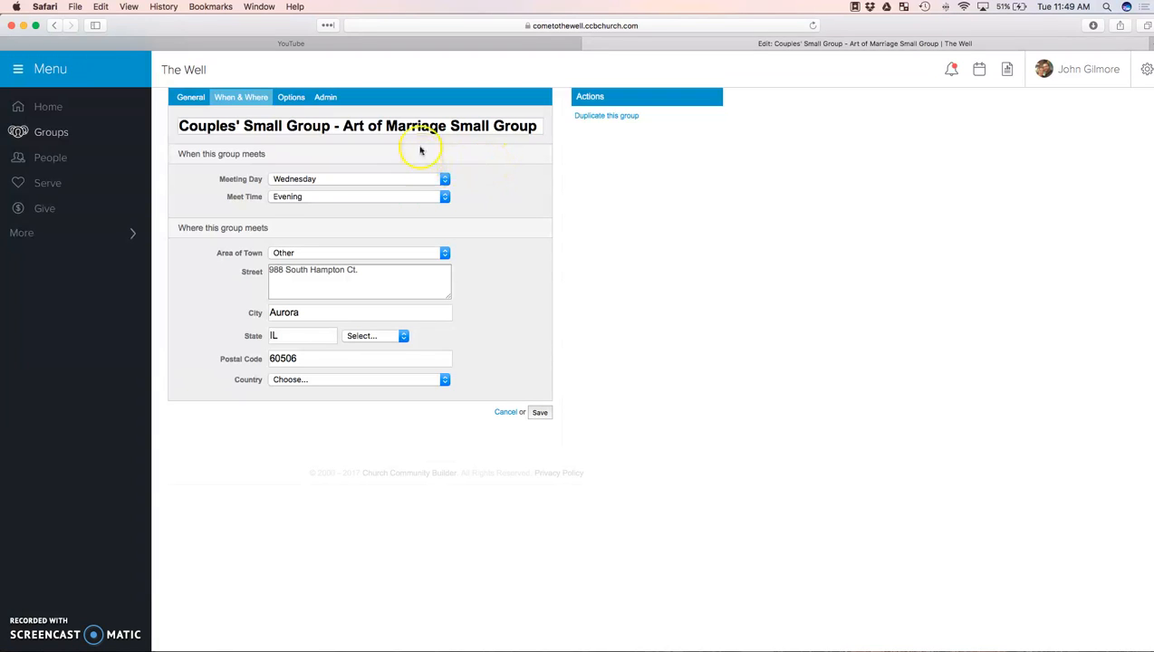
Examine the group's Interaction Type choices and keep Members Interact selected.
{"action": "left_click", "coordinate": [287, 102]}
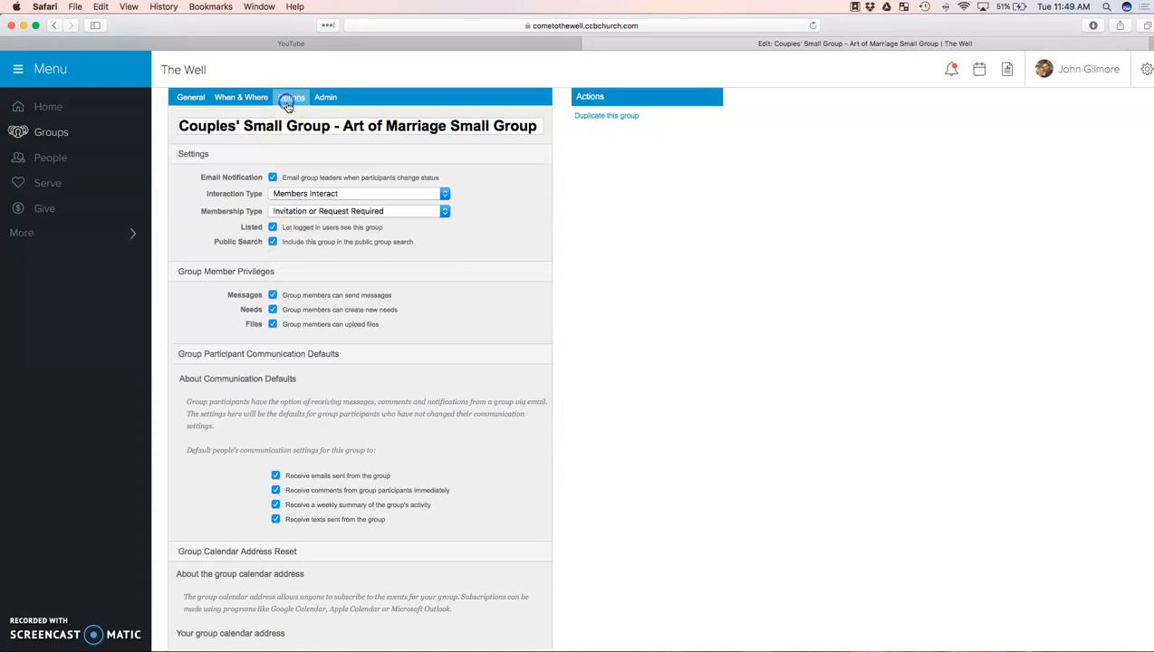
{"action": "left_click", "coordinate": [319, 195]}
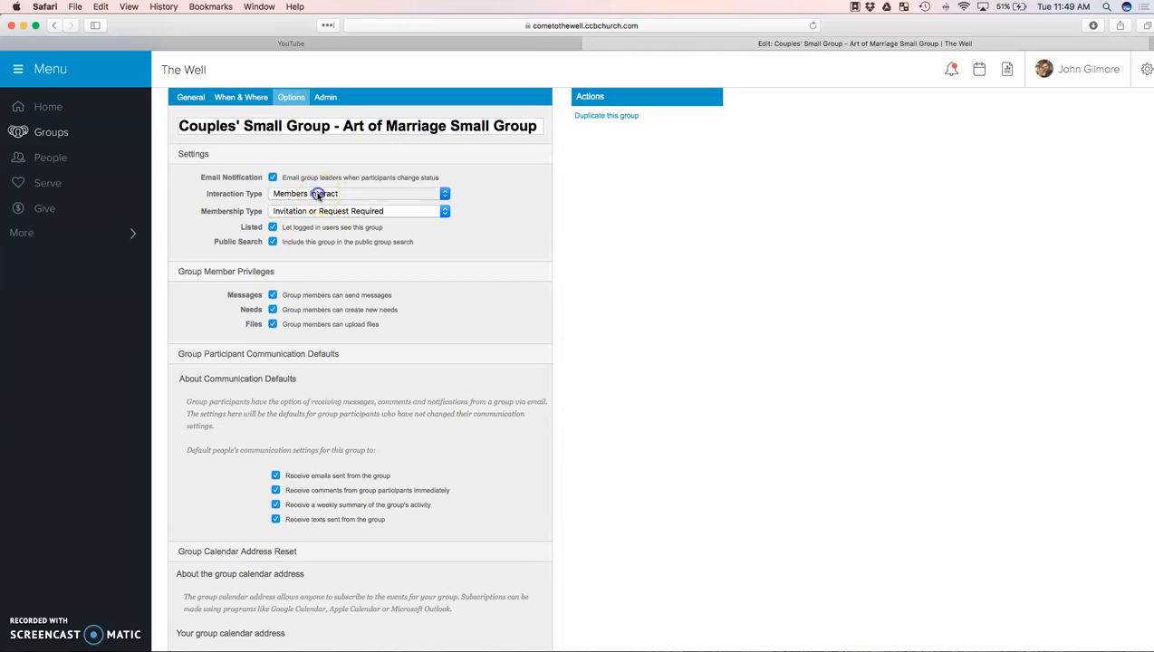
{"action": "left_click", "coordinate": [315, 207]}
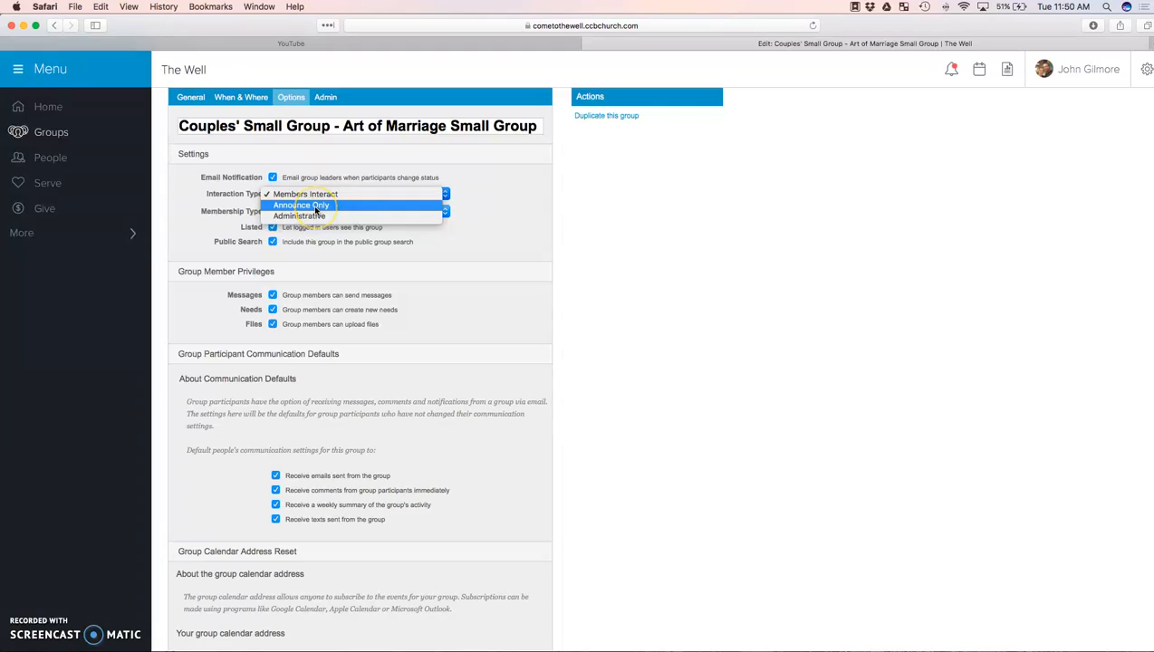
{"action": "left_click", "coordinate": [323, 196]}
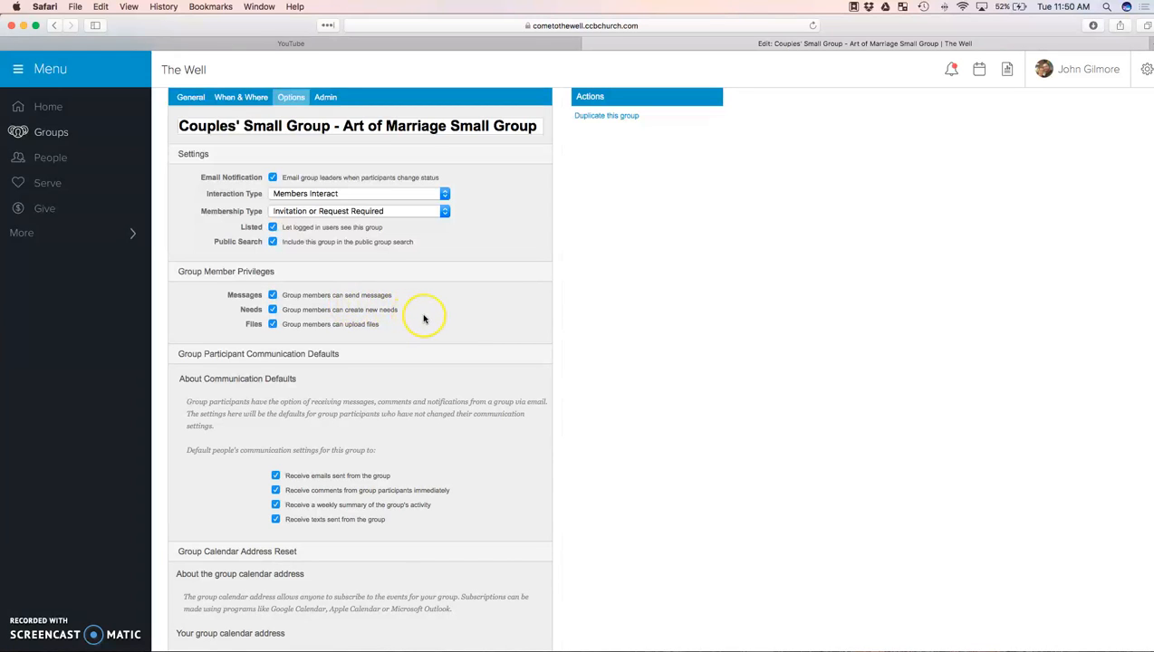
Review the group's member privileges, participant communication defaults and calendar address settings.
{"action": "scroll", "coordinate": [423, 318], "scroll_direction": "down", "scroll_amount": 3}
{"action": "scroll", "coordinate": [423, 320], "scroll_direction": "down", "scroll_amount": 4}
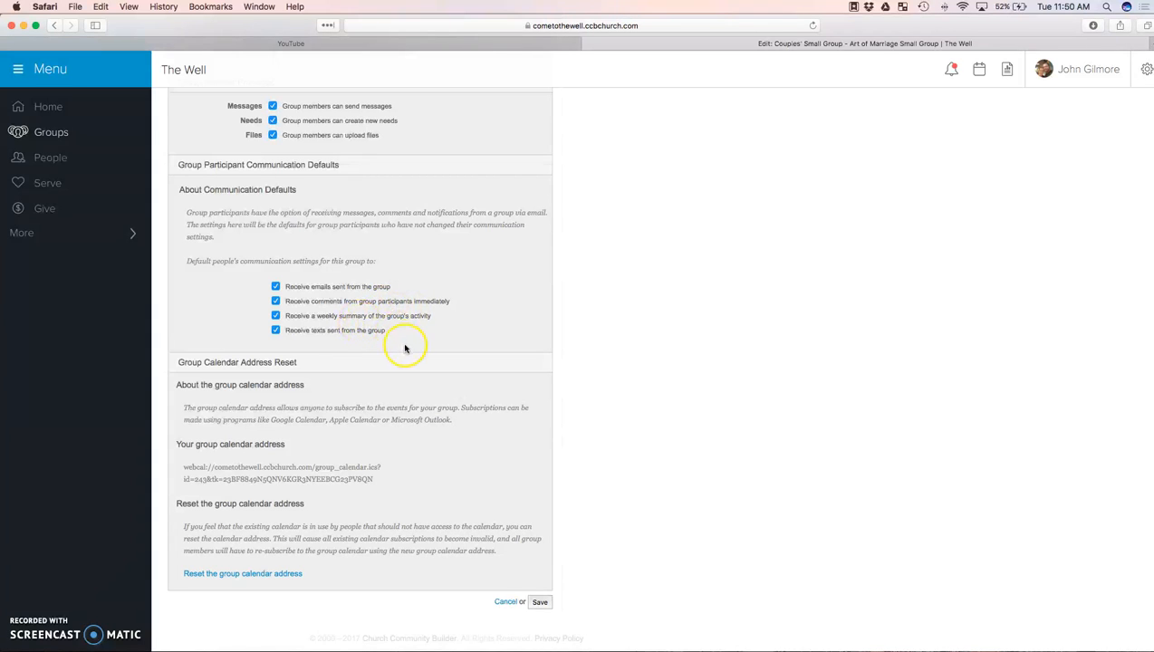
{"action": "scroll", "coordinate": [419, 367], "scroll_direction": "down", "scroll_amount": 2}
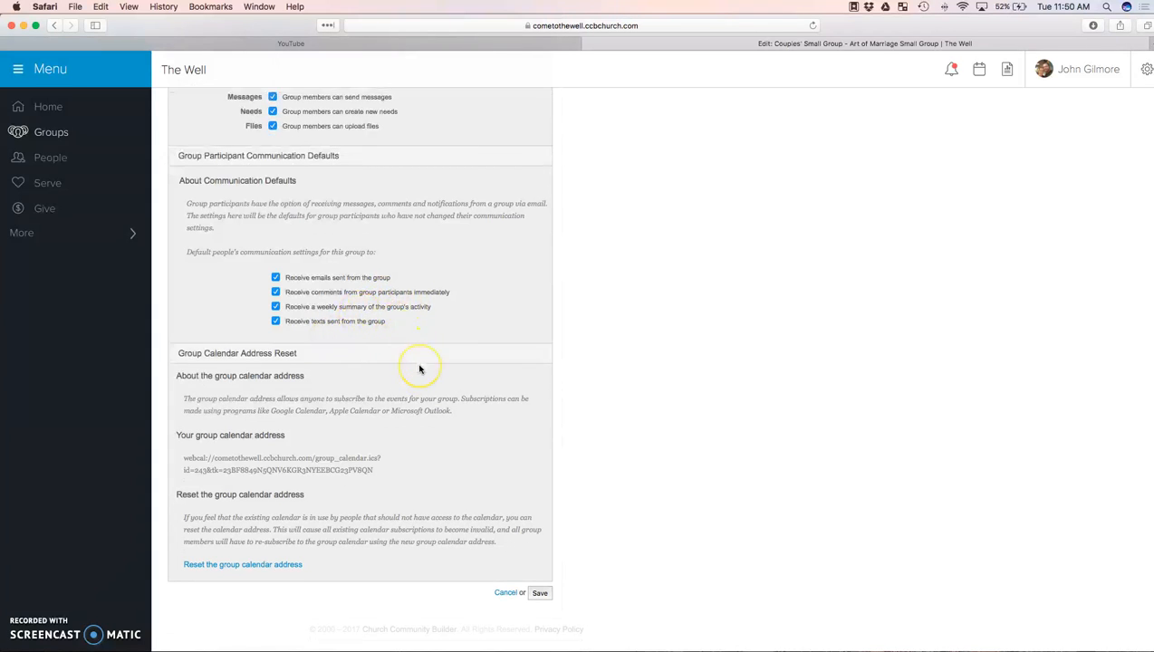
{"action": "scroll", "coordinate": [419, 369], "scroll_direction": "up", "scroll_amount": 5}
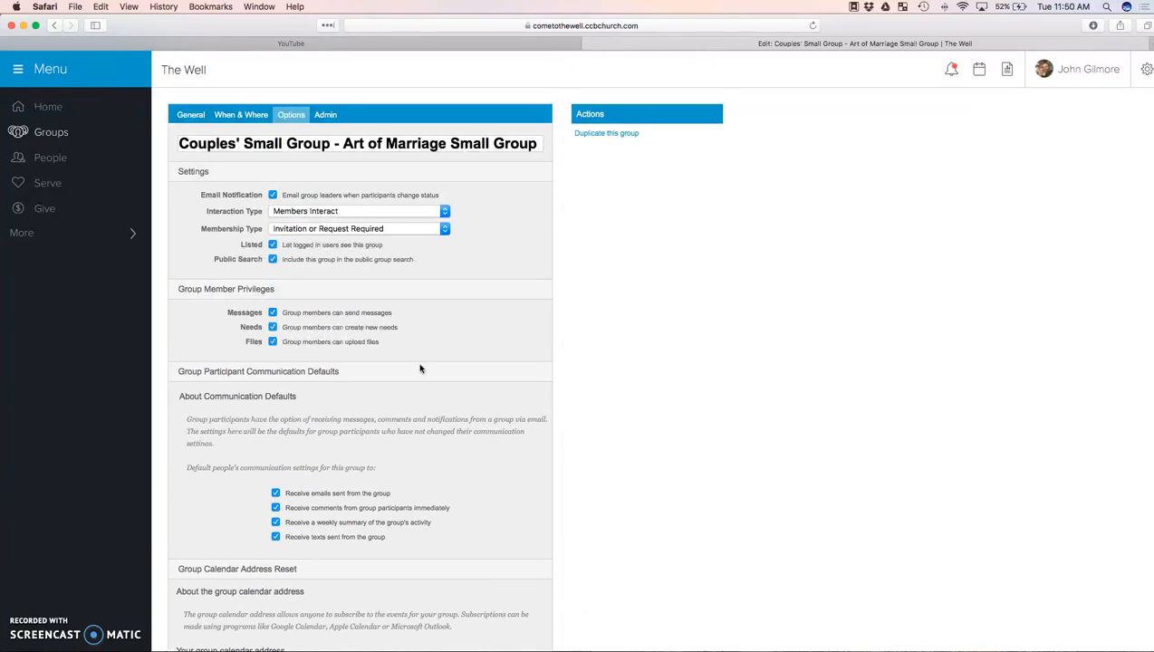
{"action": "scroll", "coordinate": [419, 369], "scroll_direction": "down", "scroll_amount": 5}
{"action": "scroll", "coordinate": [348, 206], "scroll_direction": "up", "scroll_amount": 5}
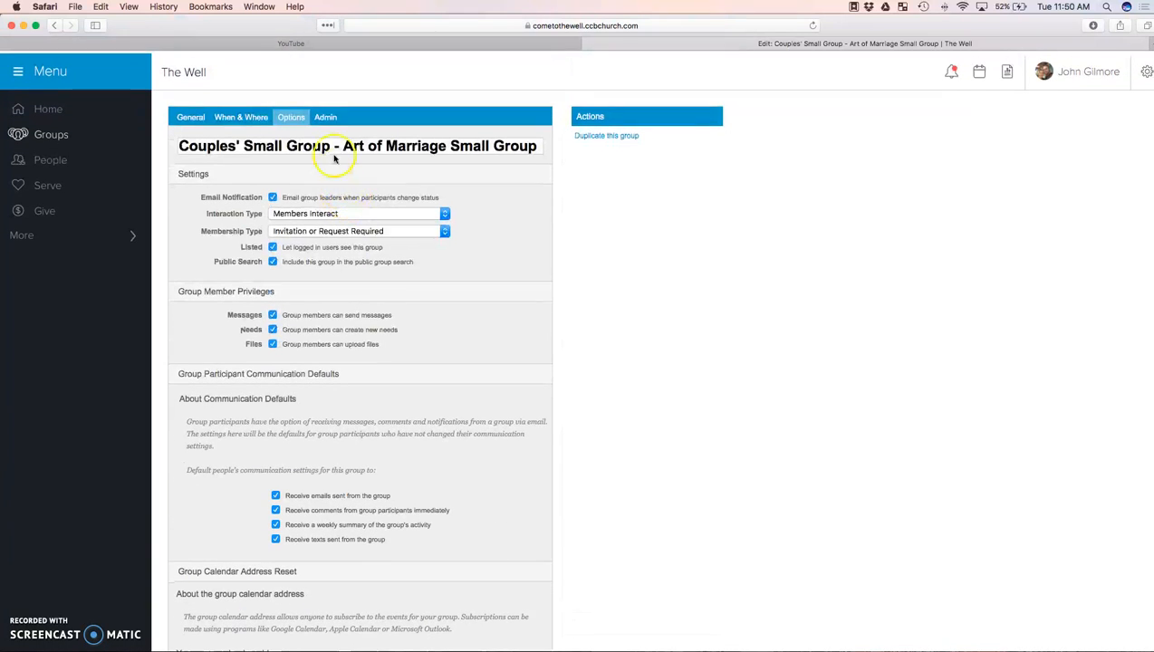
Review the group's administrative settings and the list of departments it can belong to, without changing the department.
{"action": "left_click", "coordinate": [326, 119]}
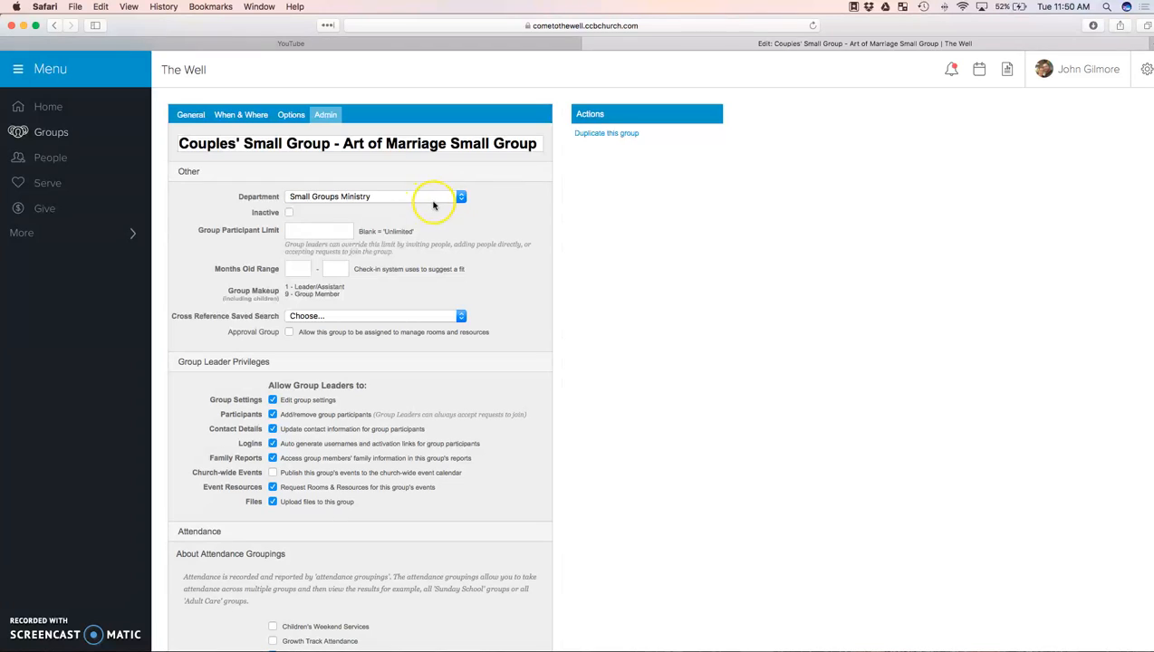
{"action": "left_click", "coordinate": [327, 199]}
{"action": "left_click", "coordinate": [327, 198]}
{"action": "scroll", "coordinate": [373, 224], "scroll_direction": "down", "scroll_amount": 2}
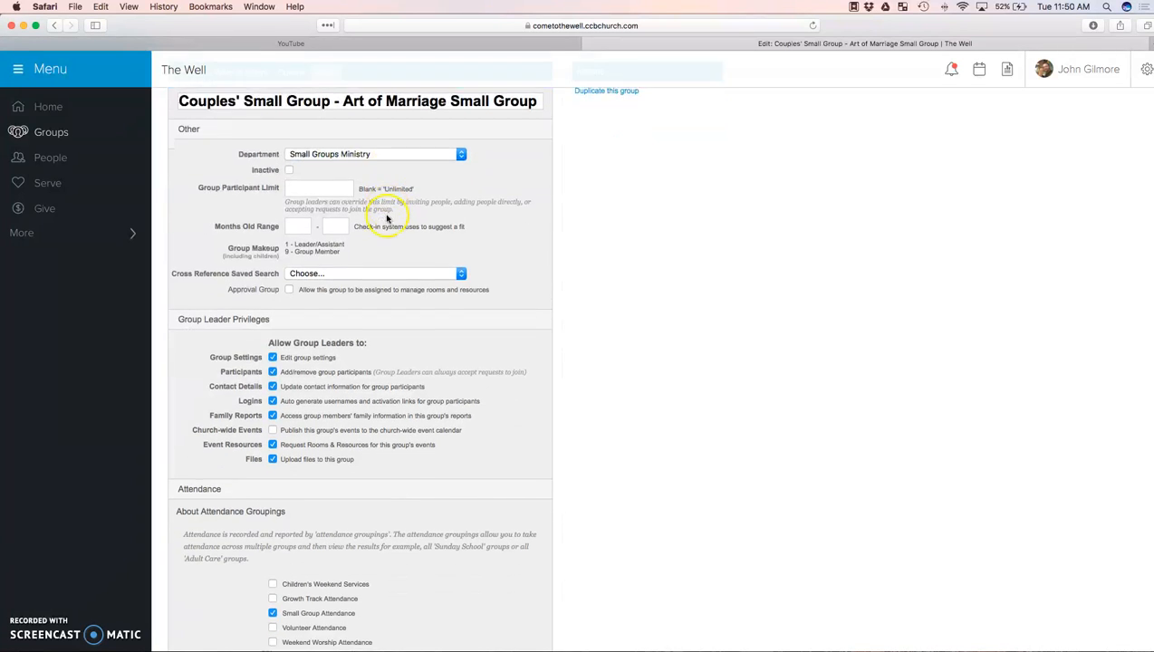
{"action": "scroll", "coordinate": [385, 152], "scroll_direction": "up", "scroll_amount": 1}
{"action": "left_click", "coordinate": [384, 136]}
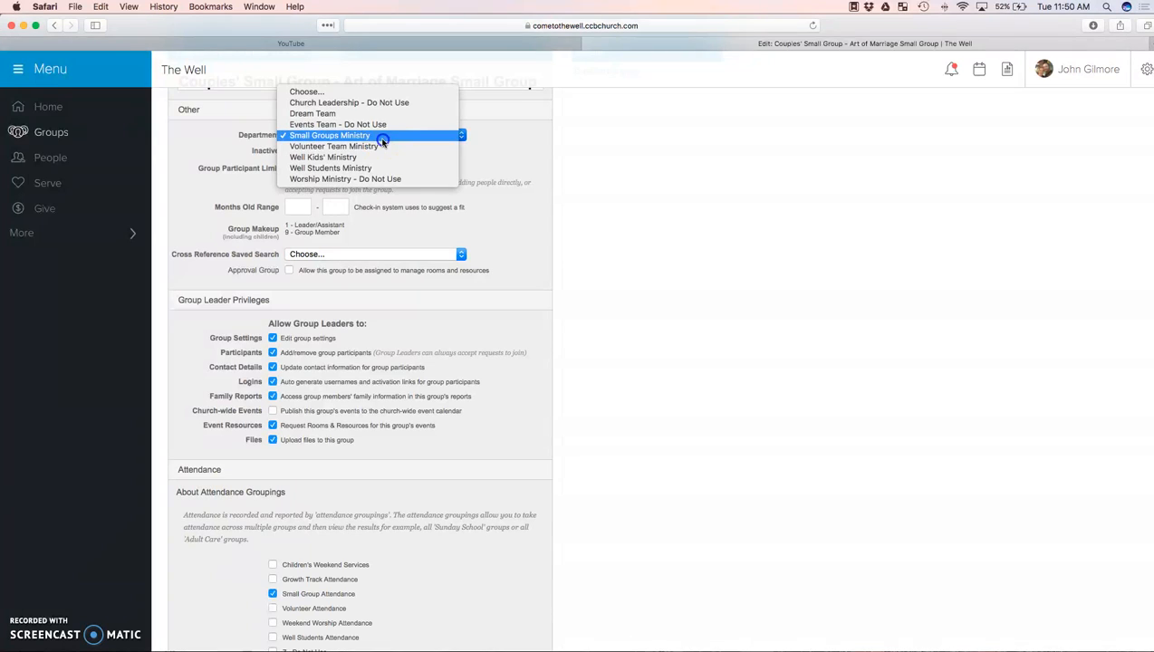
{"action": "left_click", "coordinate": [489, 173]}
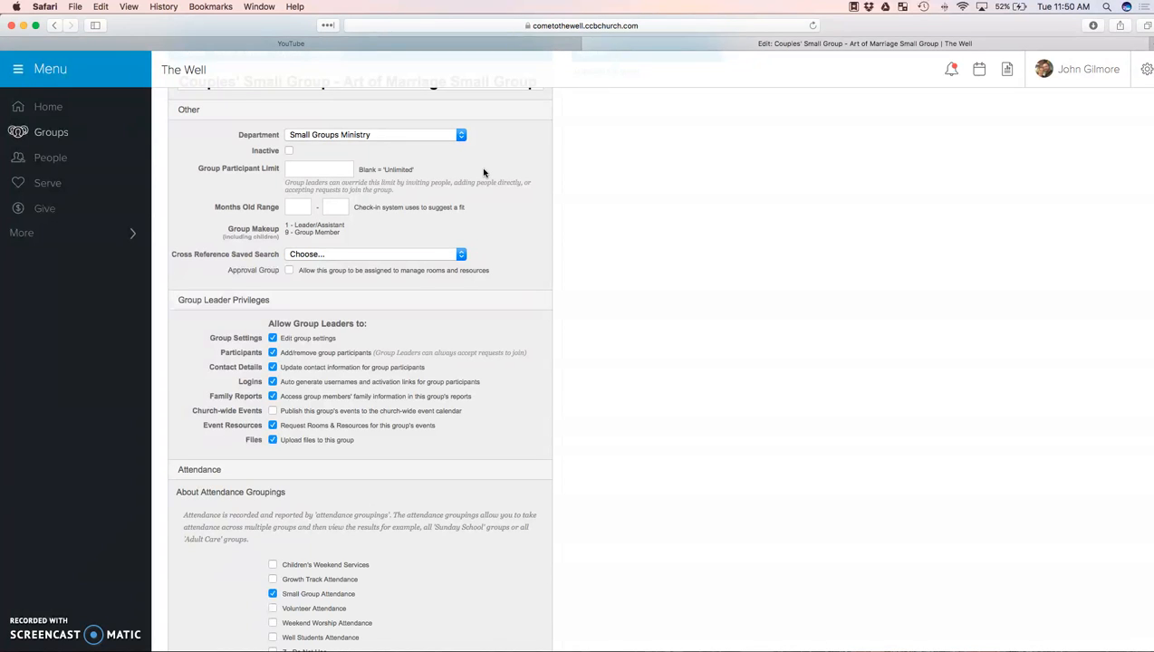
Toggle the Small Group Attendance and Well Students Attendance groupings in the administrative settings and save the group.
{"action": "scroll", "coordinate": [512, 204], "scroll_direction": "down", "scroll_amount": 5}
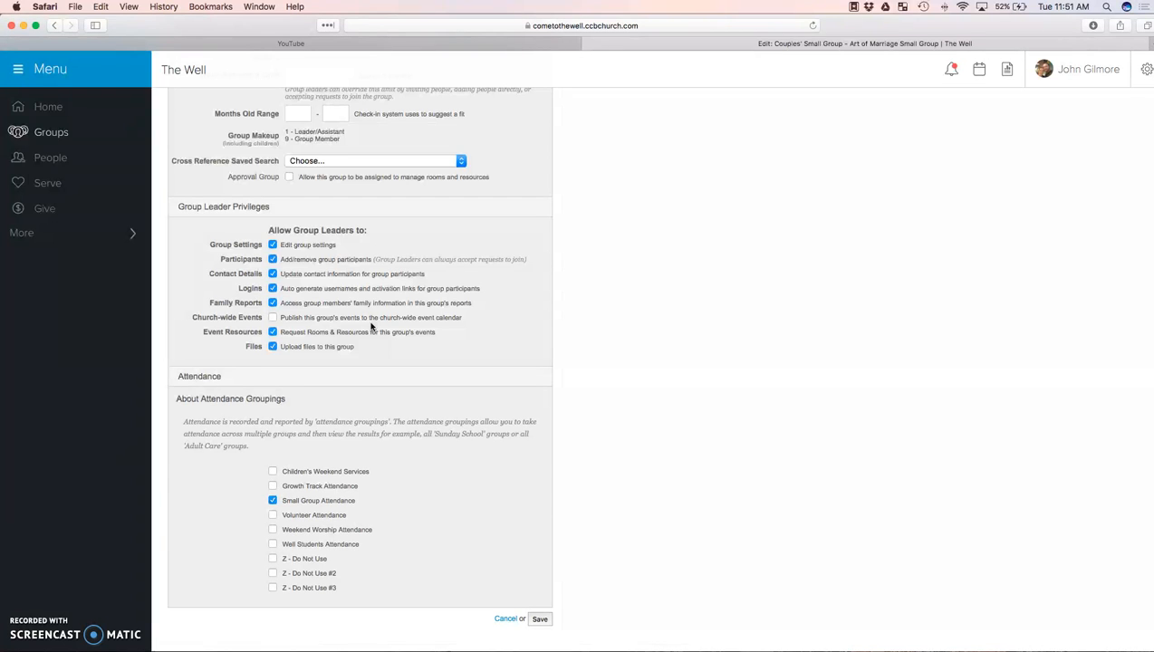
{"action": "scroll", "coordinate": [412, 348], "scroll_direction": "down", "scroll_amount": 2}
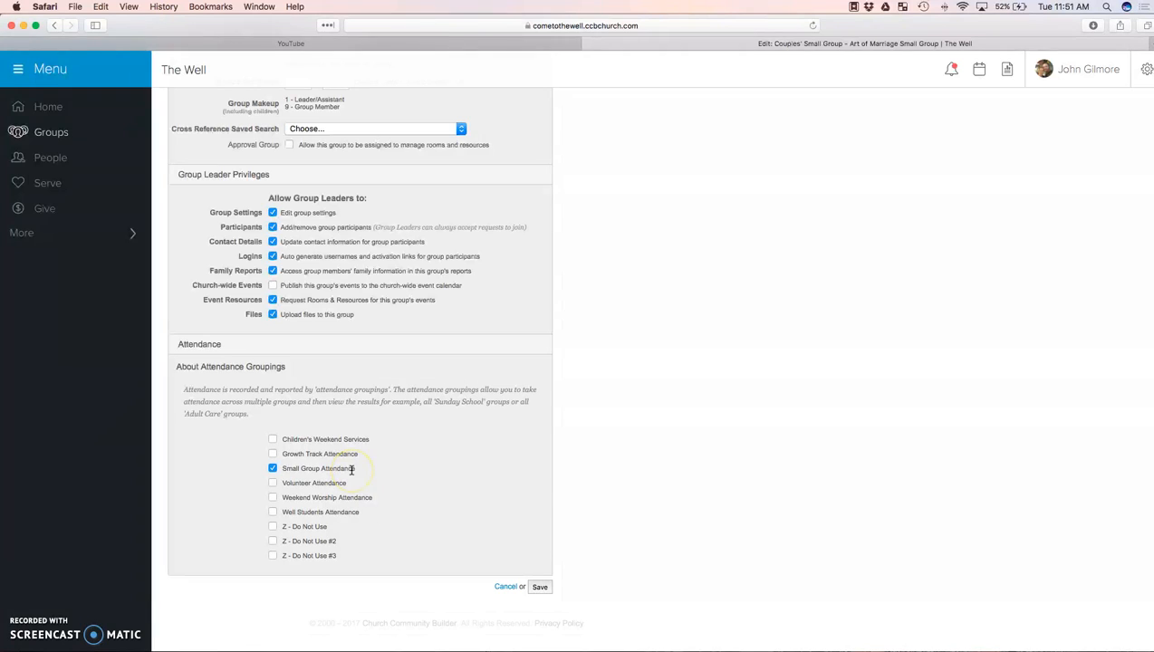
{"action": "left_click", "coordinate": [272, 471]}
{"action": "left_click", "coordinate": [274, 516]}
{"action": "scroll", "coordinate": [481, 532], "scroll_direction": "up", "scroll_amount": 5}
{"action": "scroll", "coordinate": [481, 532], "scroll_direction": "down", "scroll_amount": 5}
{"action": "left_click", "coordinate": [538, 586]}
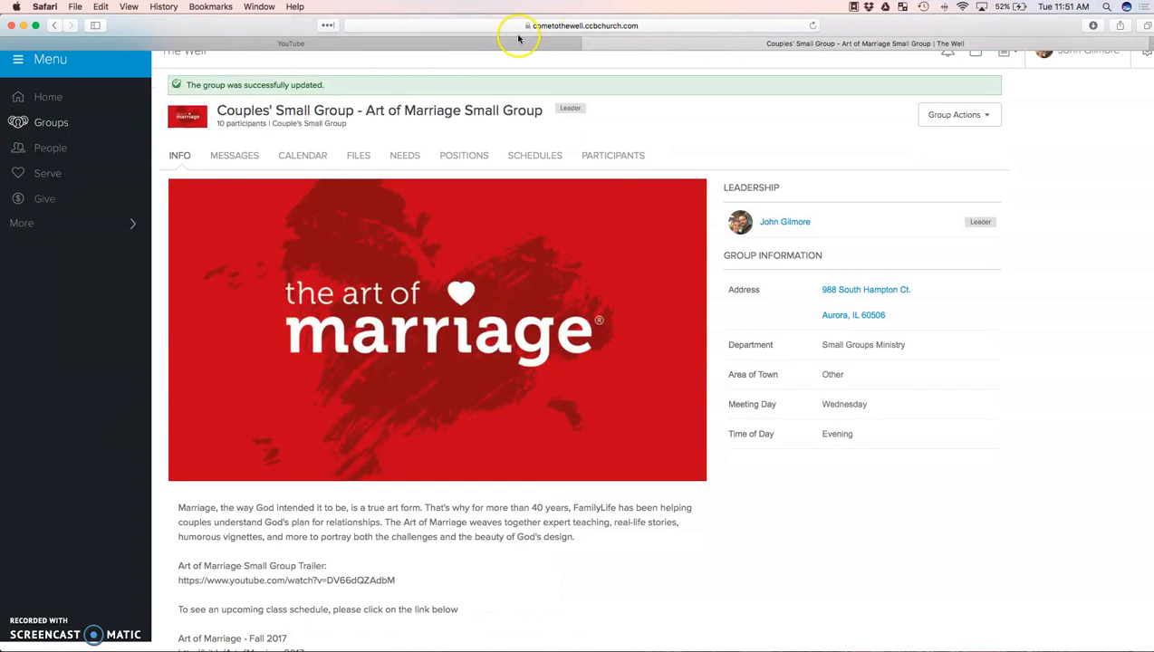
Load the church's public small groups page at cometothewell.org/smallgroups.
{"action": "left_click", "coordinate": [579, 27]}
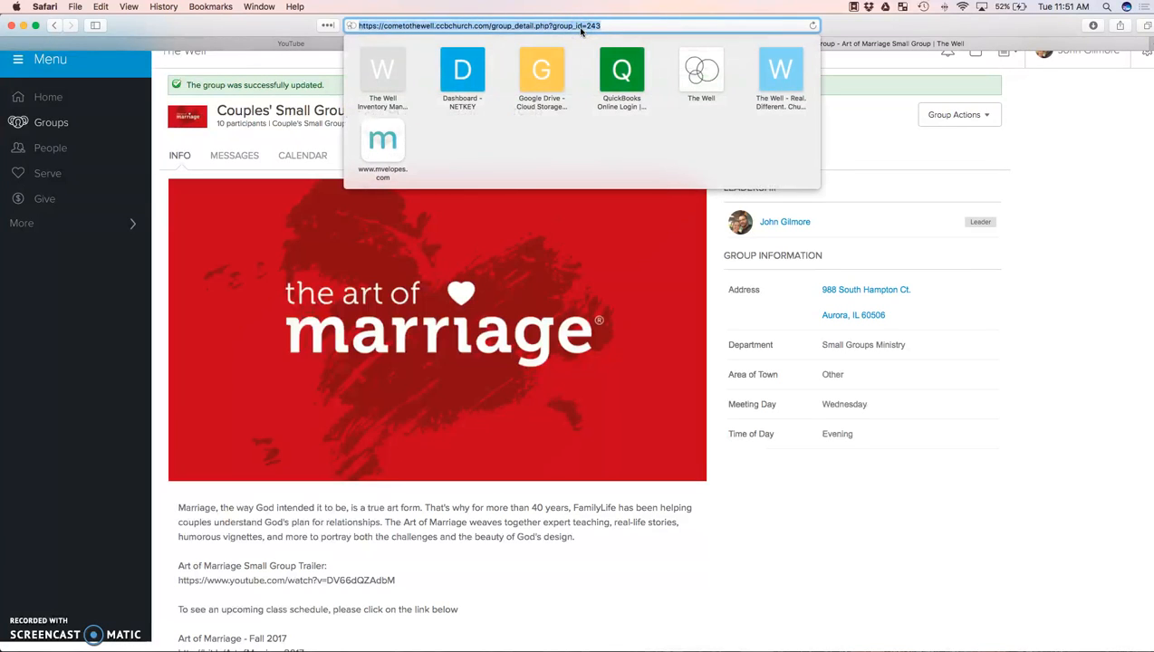
{"action": "type", "text": "cometothewell."}
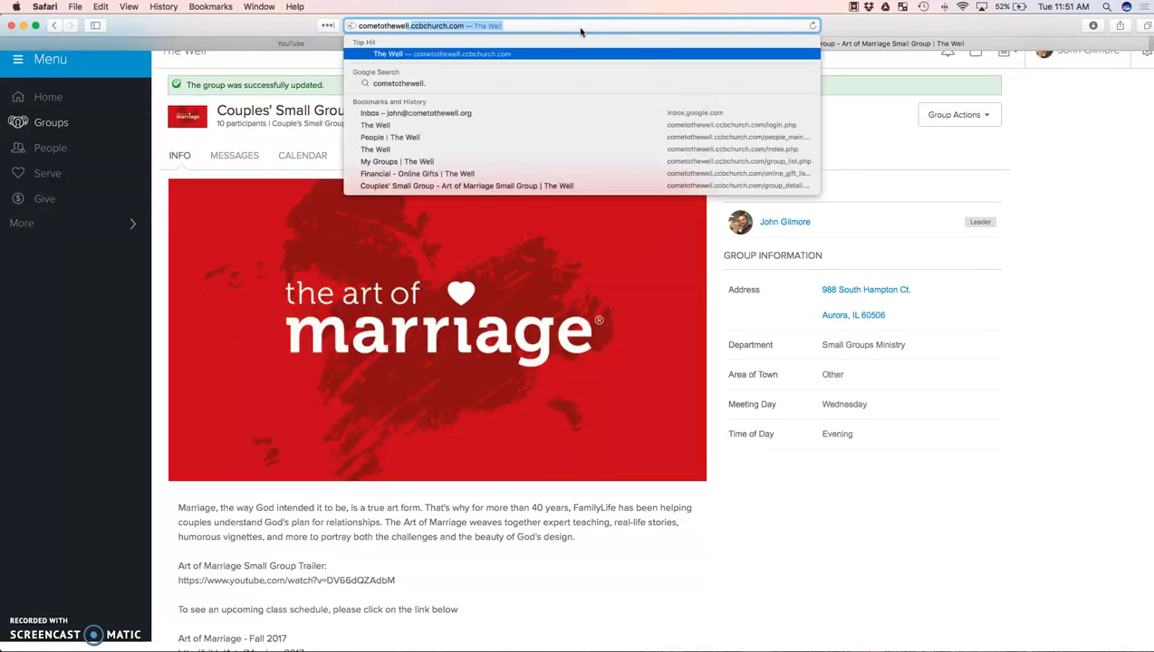
{"action": "type", "text": "org/smallgroups"}
{"action": "key", "text": "Return"}
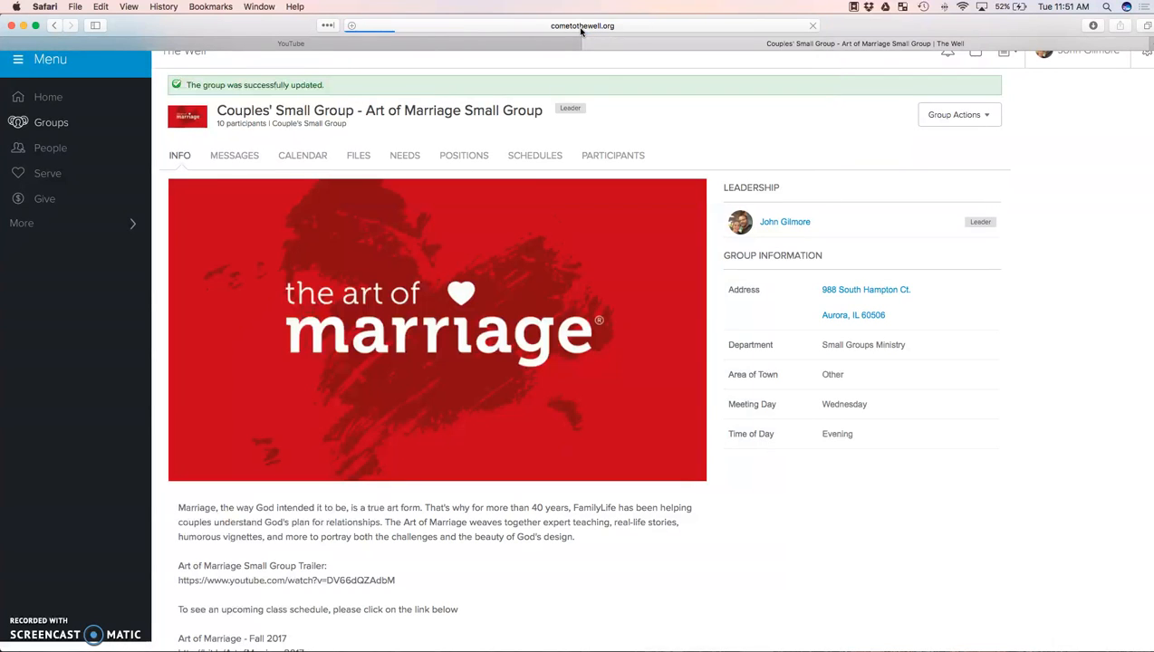
Expand the Couples' Small Group - Art of Marriage Small Group entry in the public listing and browse the other groups.
{"action": "scroll", "coordinate": [494, 391], "scroll_direction": "down", "scroll_amount": 10}
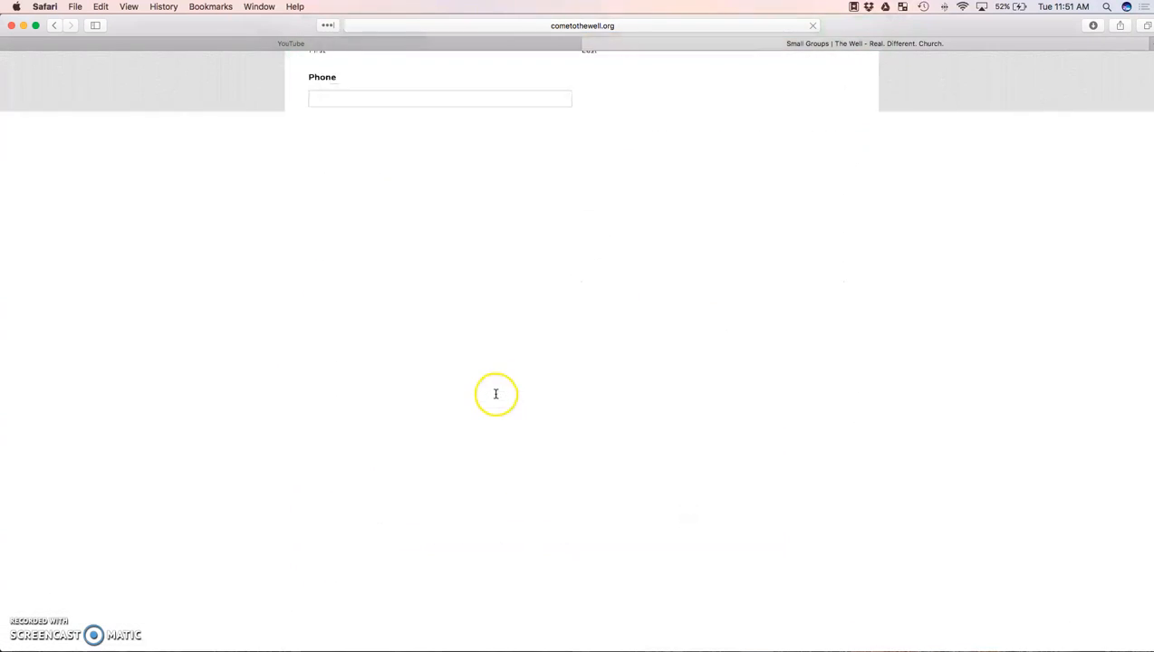
{"action": "scroll", "coordinate": [496, 396], "scroll_direction": "down", "scroll_amount": 10}
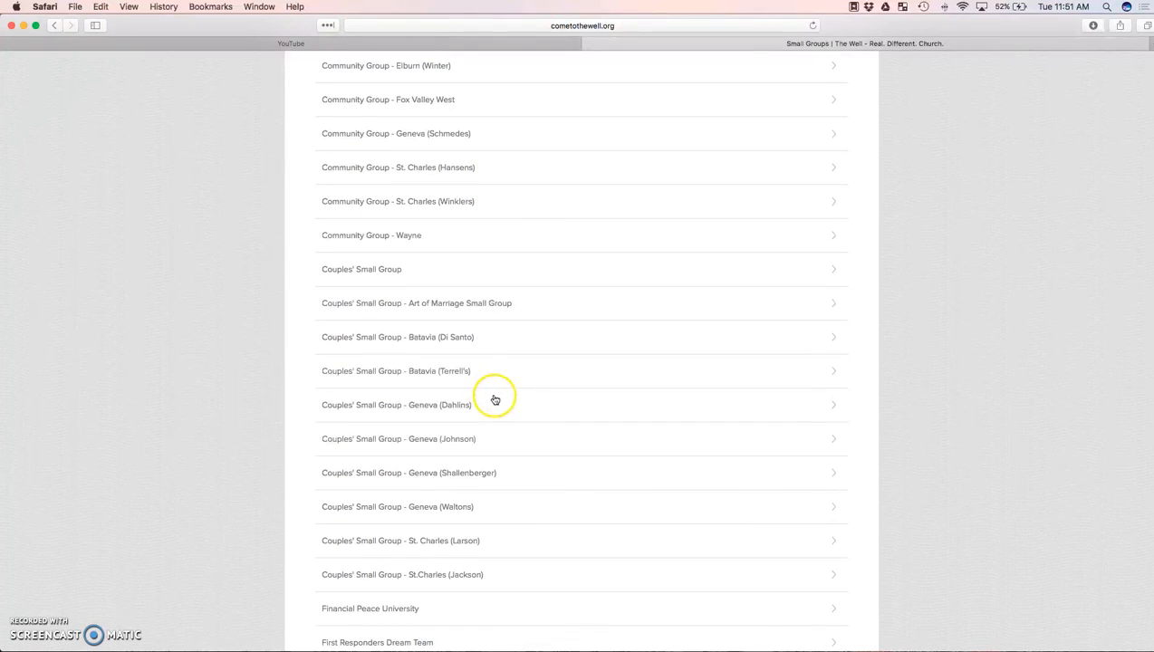
{"action": "left_click", "coordinate": [829, 308]}
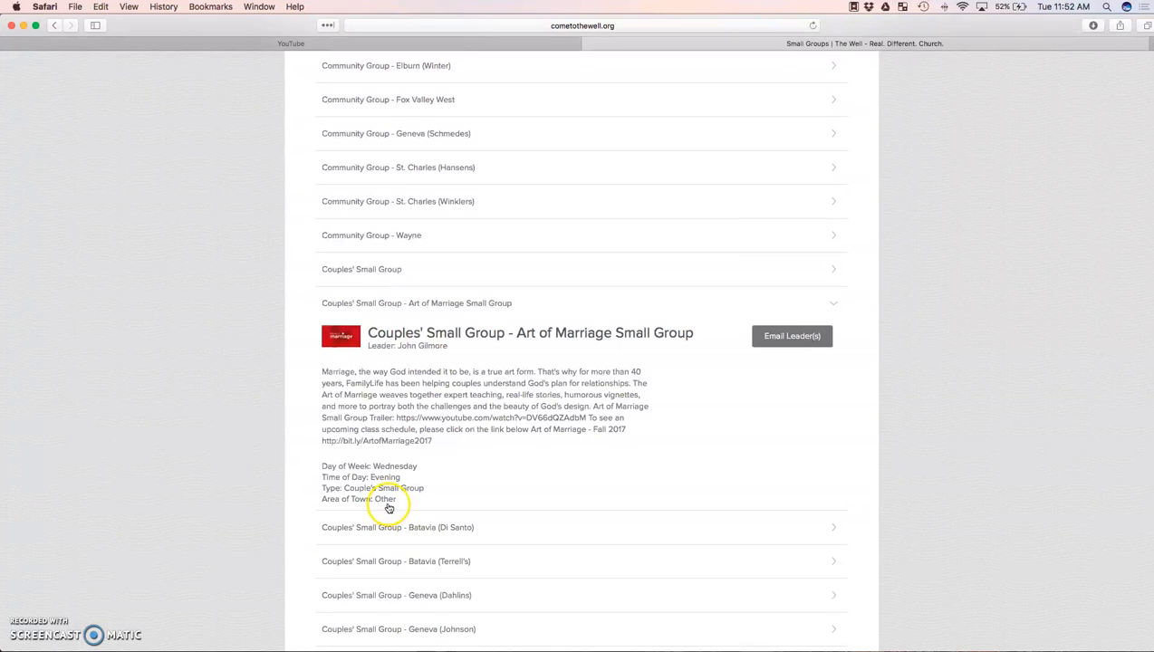
{"action": "scroll", "coordinate": [487, 474], "scroll_direction": "up", "scroll_amount": 1}
{"action": "scroll", "coordinate": [486, 473], "scroll_direction": "up", "scroll_amount": 3}
{"action": "scroll", "coordinate": [487, 480], "scroll_direction": "down", "scroll_amount": 10}
{"action": "scroll", "coordinate": [488, 480], "scroll_direction": "up", "scroll_amount": 3}
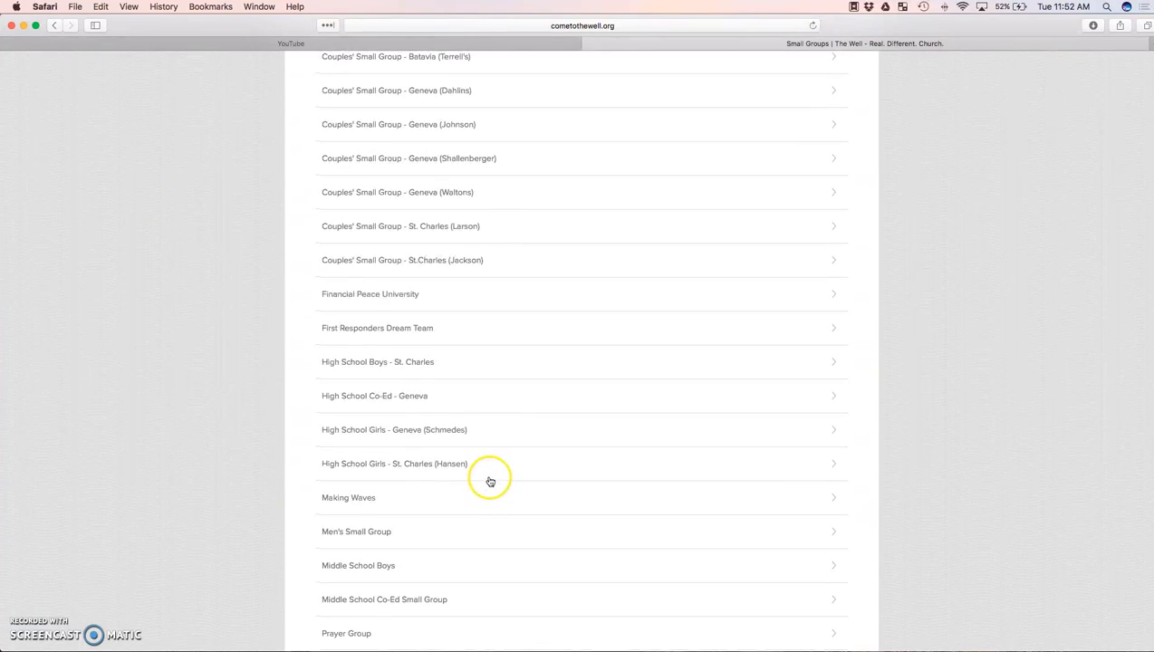